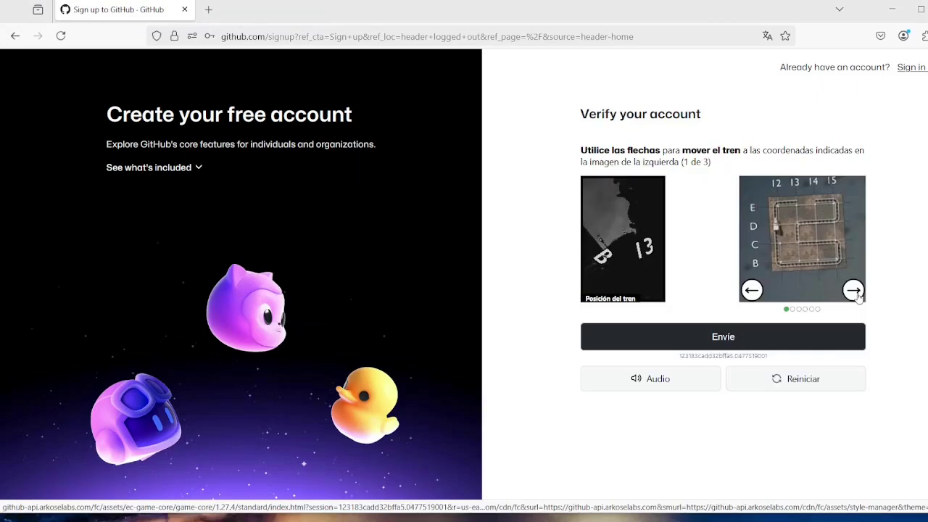
Complete the three-round account verification by moving the train to coordinates B 13, Y 24 and E 8, submitting each round.
left_click(855, 291)
left_click_drag(539, 290, 588, 264)
left_click_drag(658, 199, 649, 243)
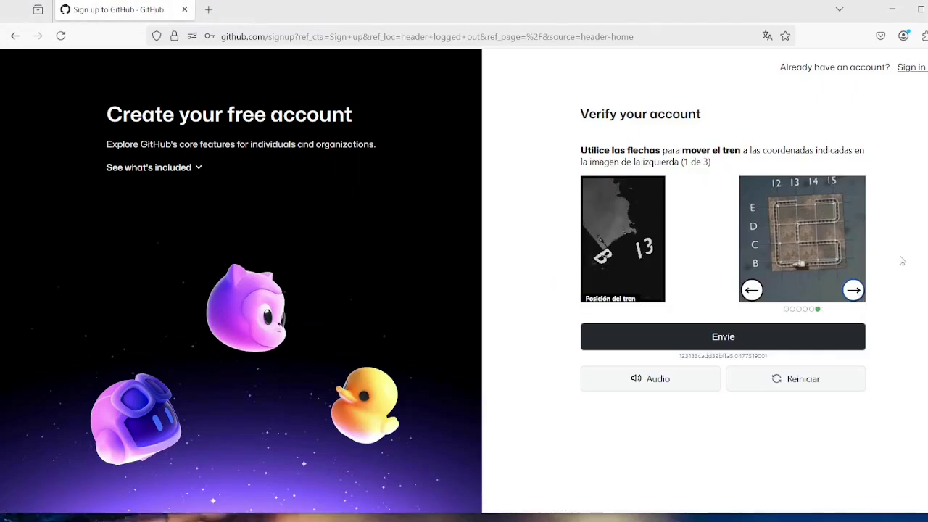
left_click(731, 340)
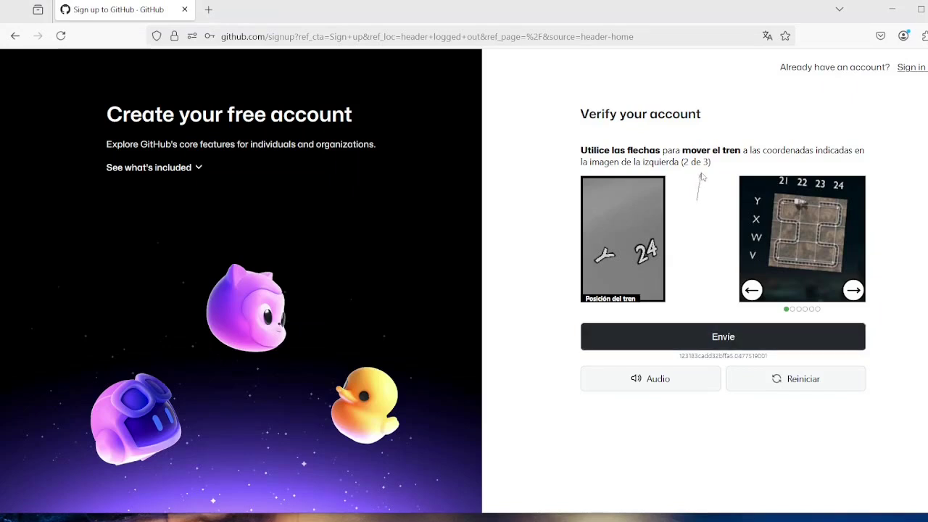
key("Right")
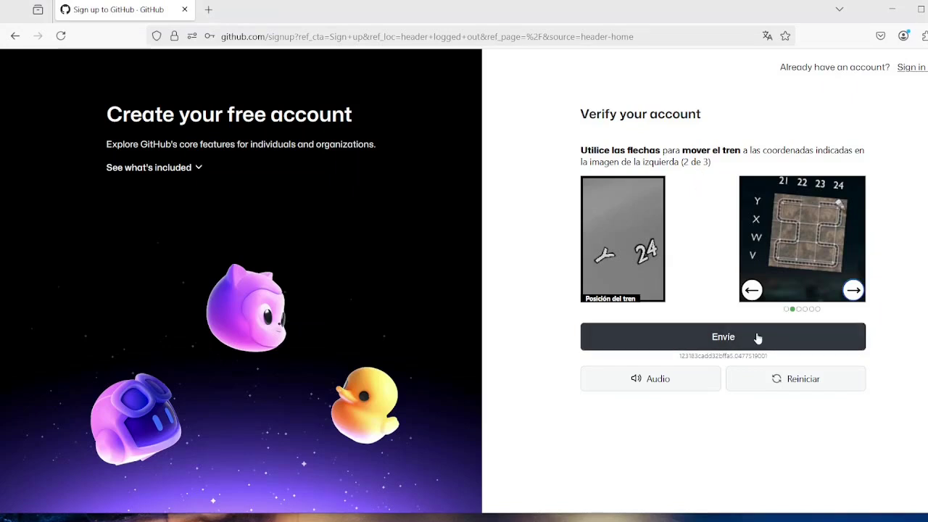
left_click(757, 338)
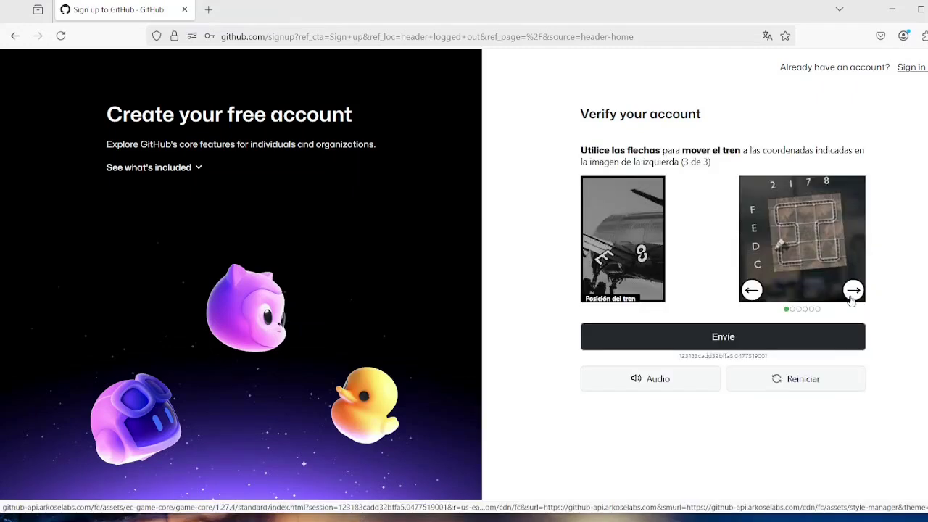
left_click(786, 340)
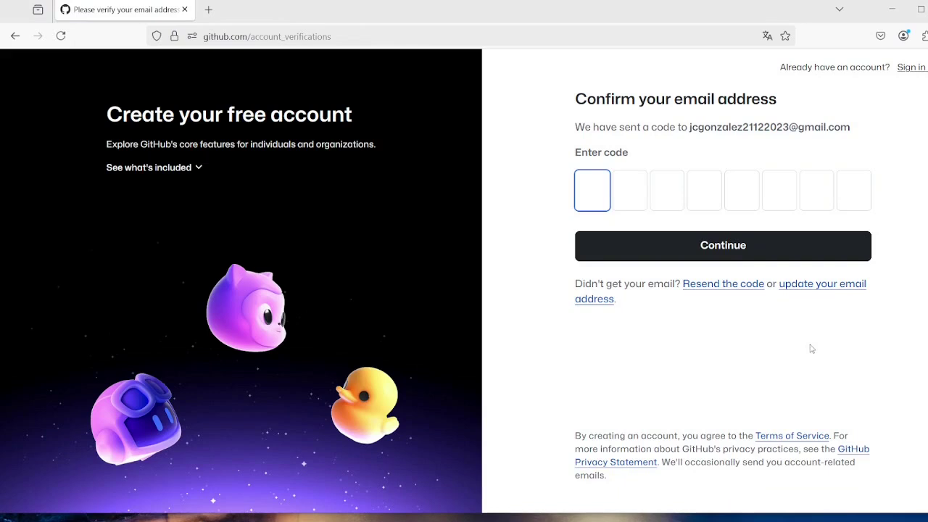
Copy the launch code from the GitHub email in Gmail and paste it into the email confirmation code field.
left_click_drag(574, 118, 856, 146)
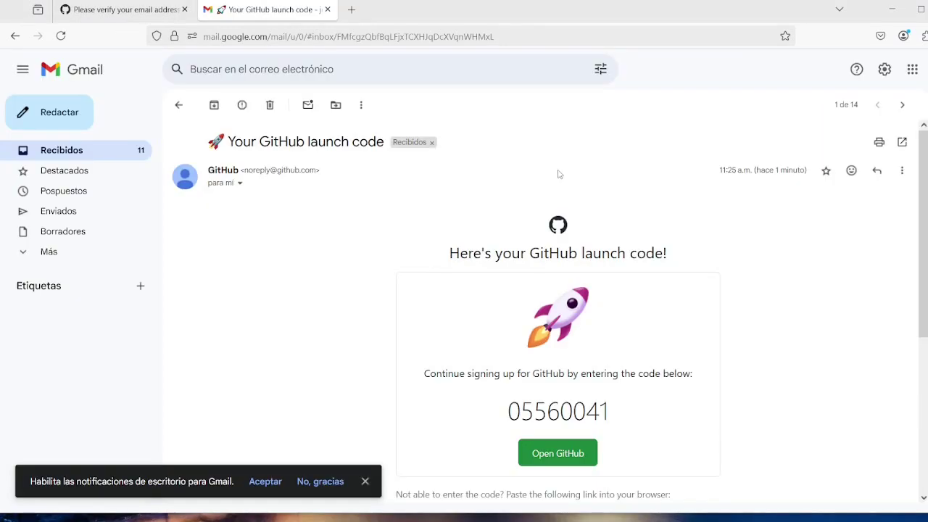
double_click(555, 410)
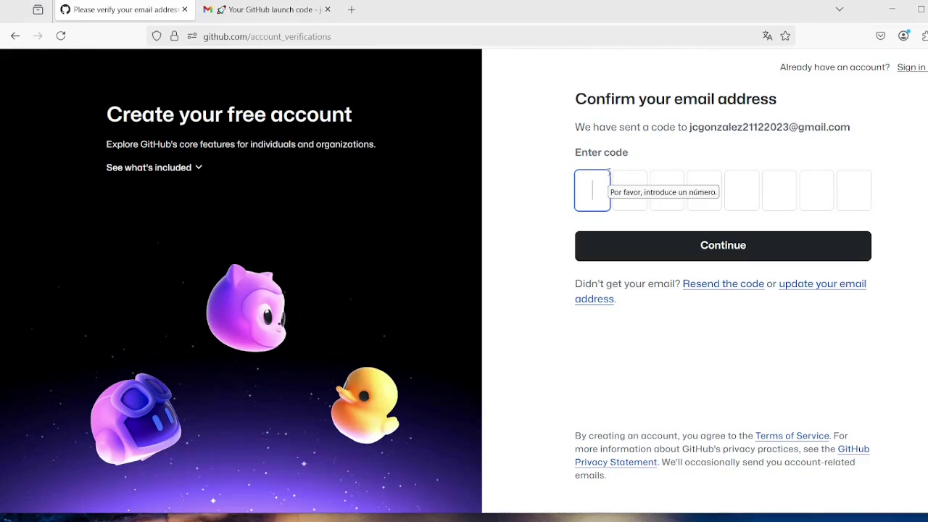
key("ctrl+v")
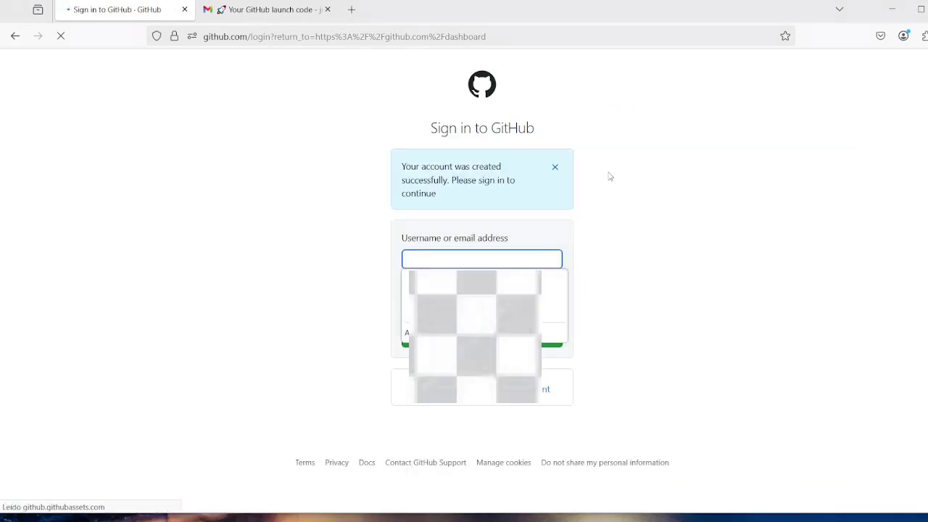
Sign in to the new GitHub account with the saved email address and account password.
left_click(500, 260)
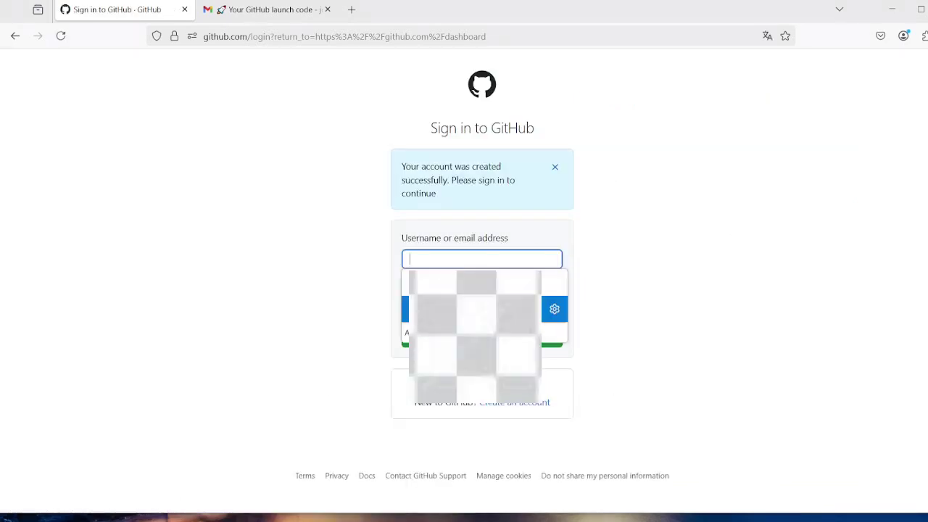
left_click(500, 309)
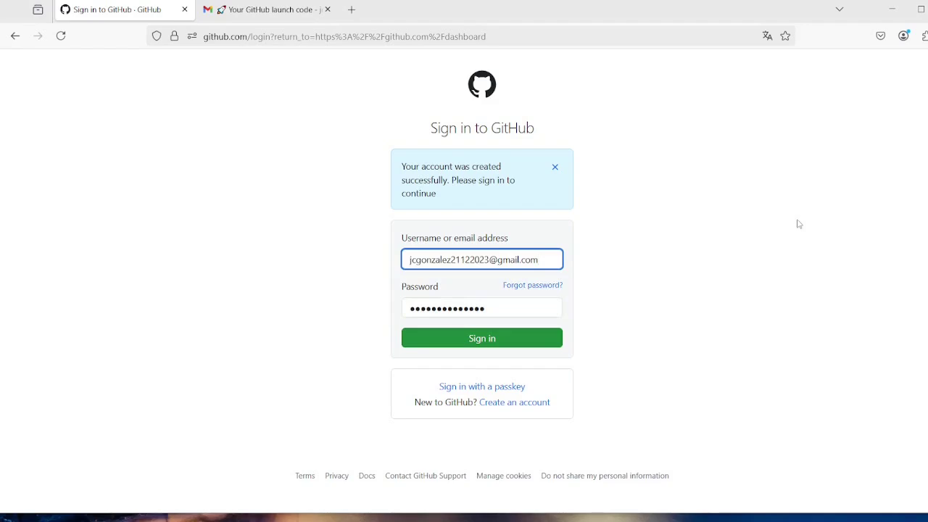
left_click(483, 339)
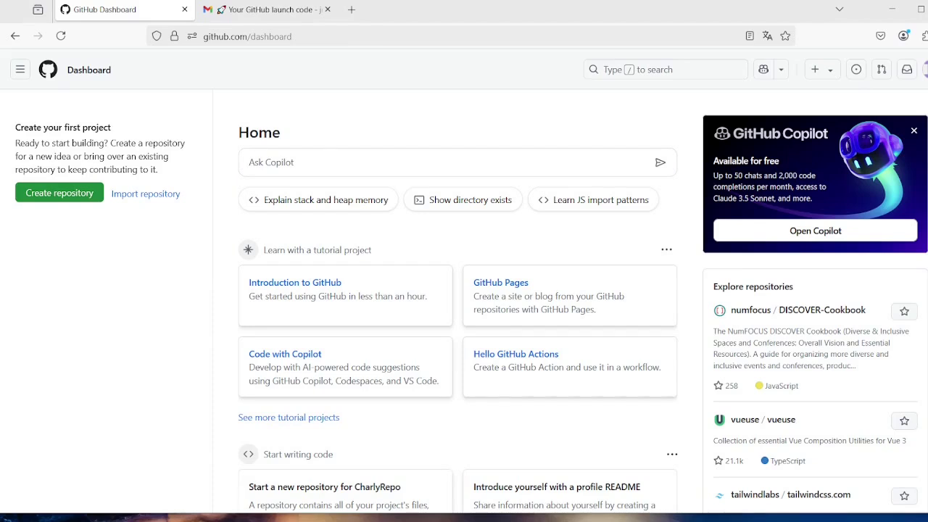
Create a public repository named n8n-flows, without a README, .gitignore template or license.
left_click_drag(92, 286, 72, 206)
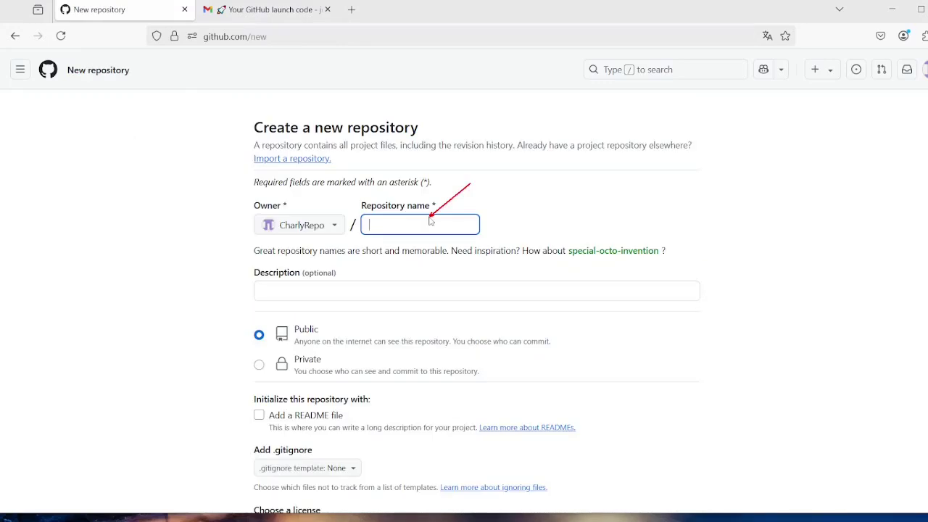
type("n8n-flows")
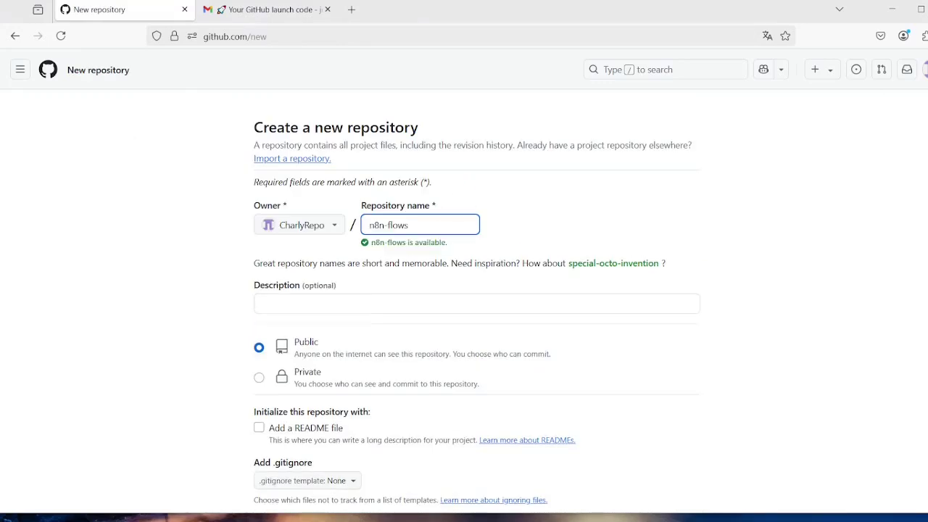
scroll(827, 293, "down", 3)
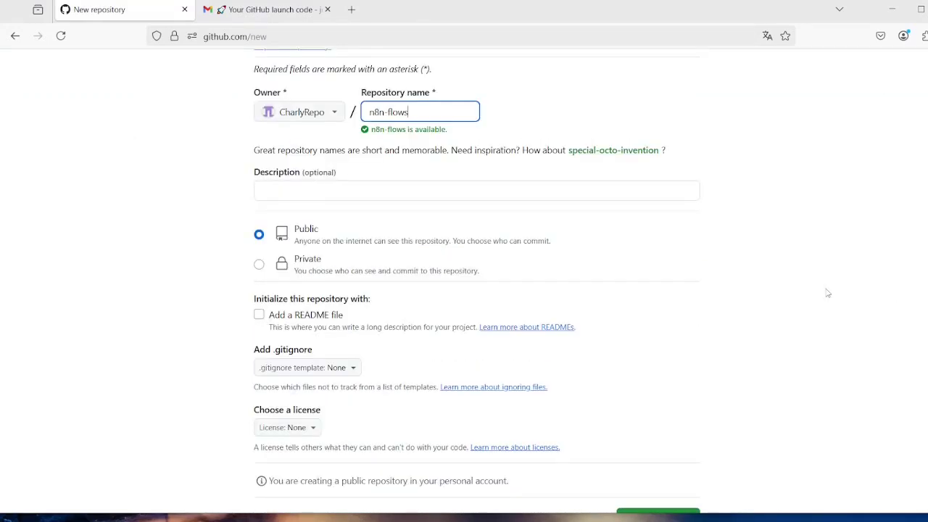
scroll(827, 293, "down", 3)
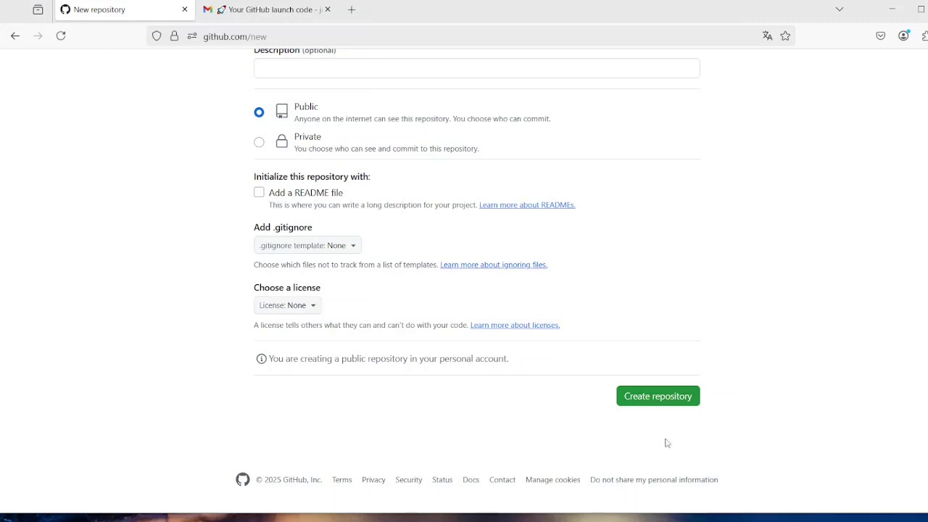
left_click(657, 404)
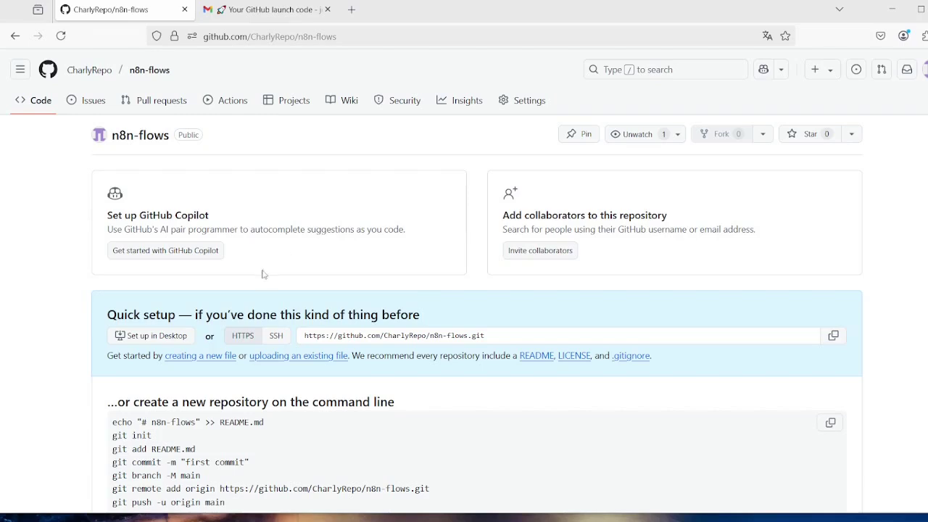
Create a new file named Dockerfile and paste in the n8n build instructions, using n8nio/n8n:latest, a /data volume and port 8080.
left_click_drag(241, 306, 223, 353)
left_click(209, 359)
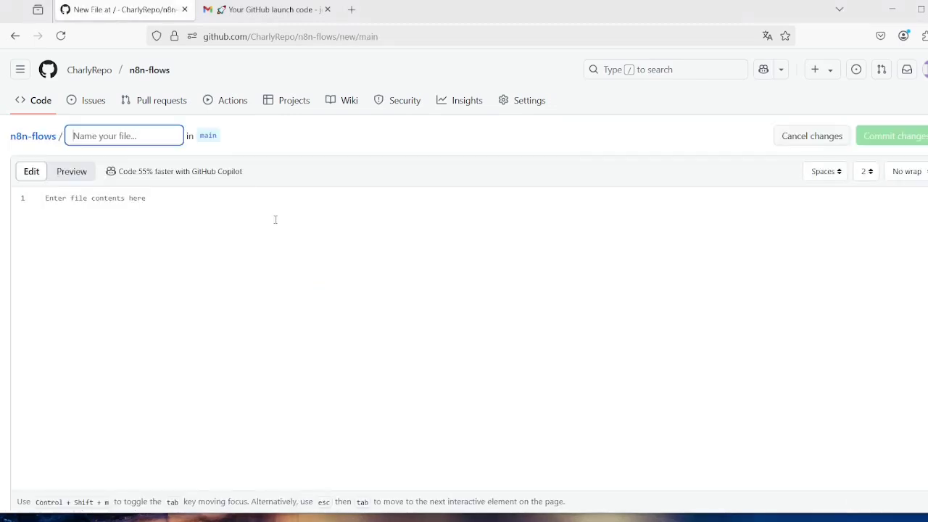
type("Dockerfile")
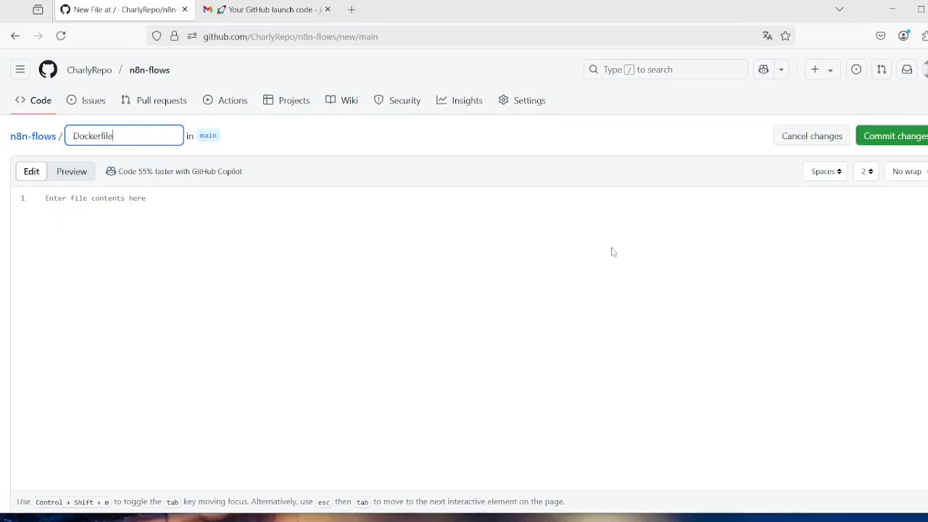
left_click_drag(612, 249, 468, 262)
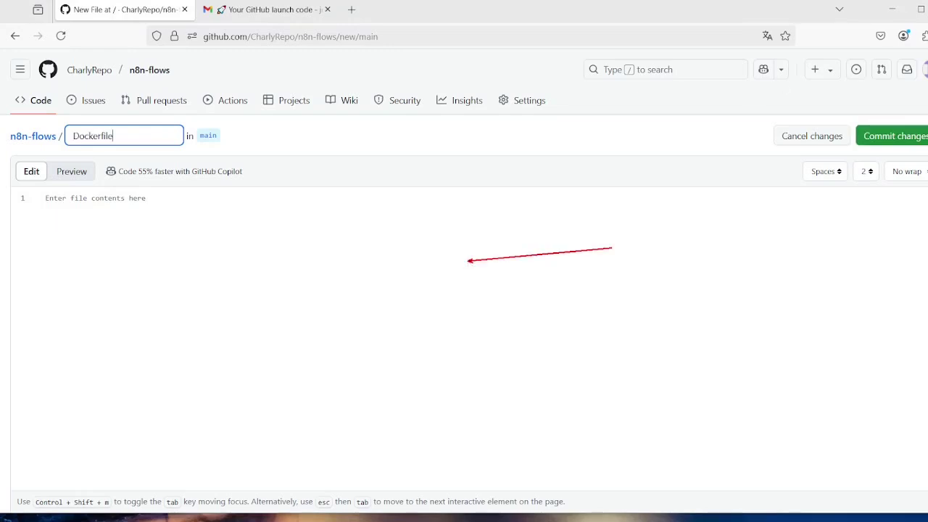
left_click(354, 287)
key("ctrl+v")
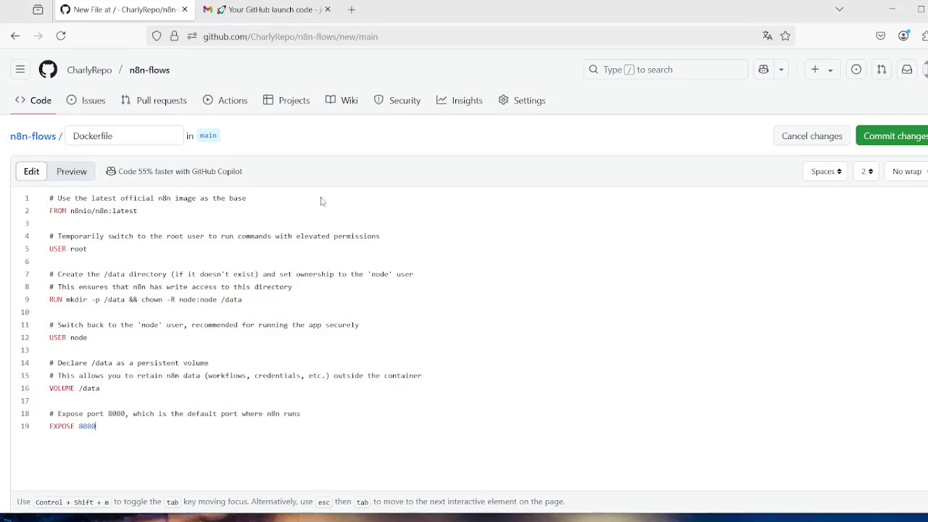
left_click_drag(321, 198, 251, 198)
left_click_drag(429, 215, 398, 230)
left_click_drag(469, 252, 423, 272)
left_click_drag(443, 305, 372, 317)
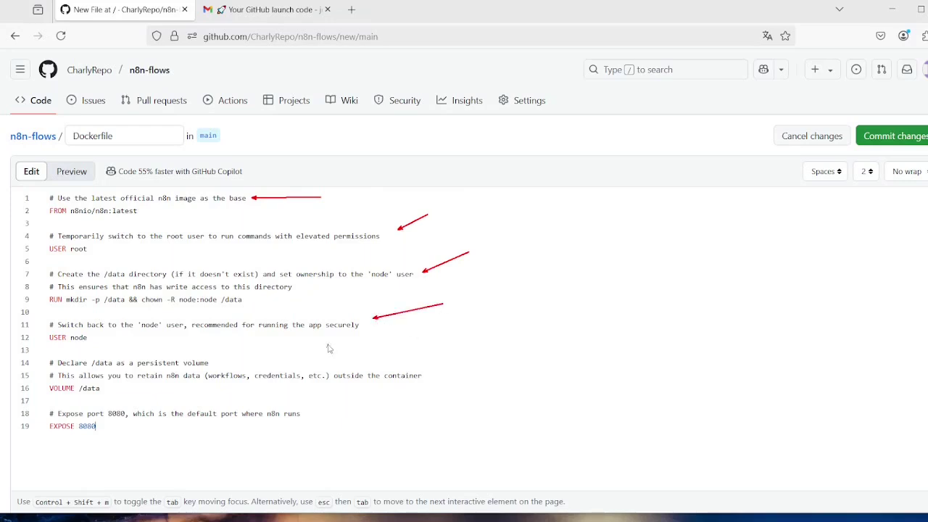
left_click_drag(328, 347, 223, 363)
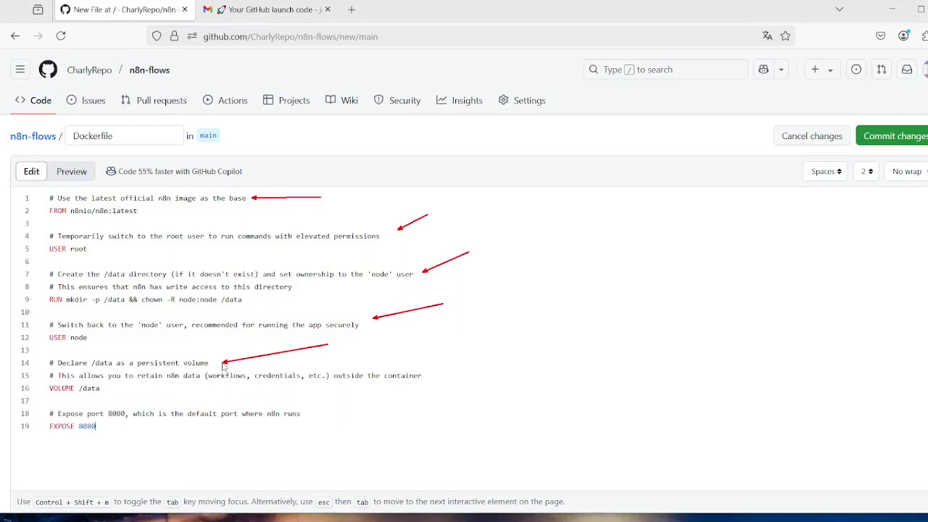
key("Escape")
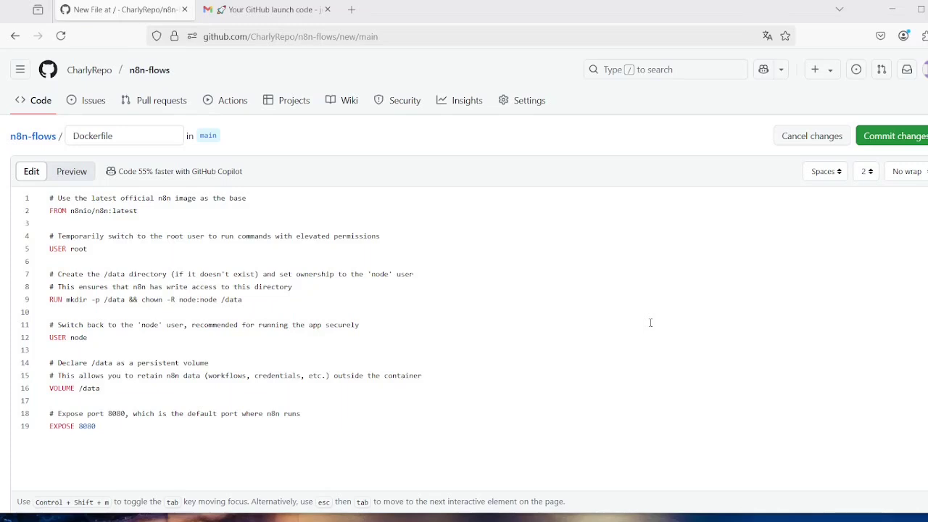
Commit the Dockerfile to the main branch with the message "Create Dockerfile".
left_click(891, 138)
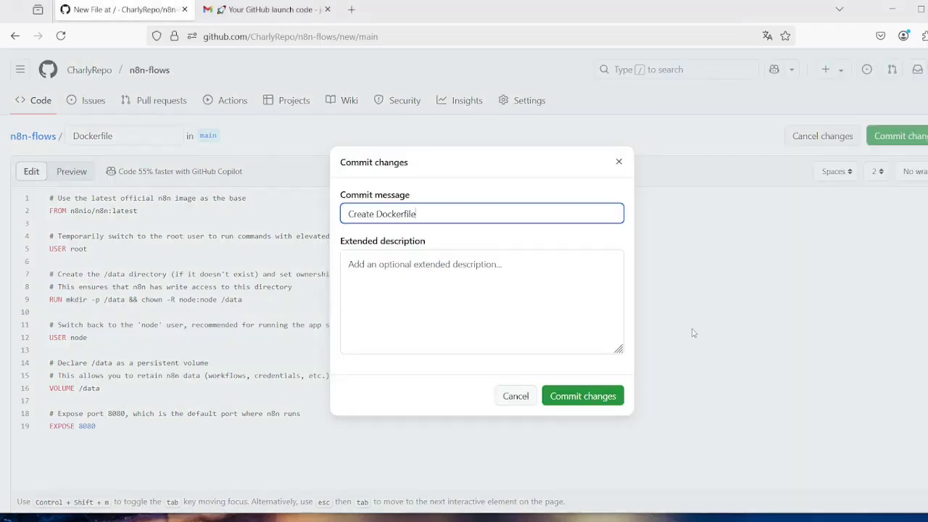
left_click(578, 401)
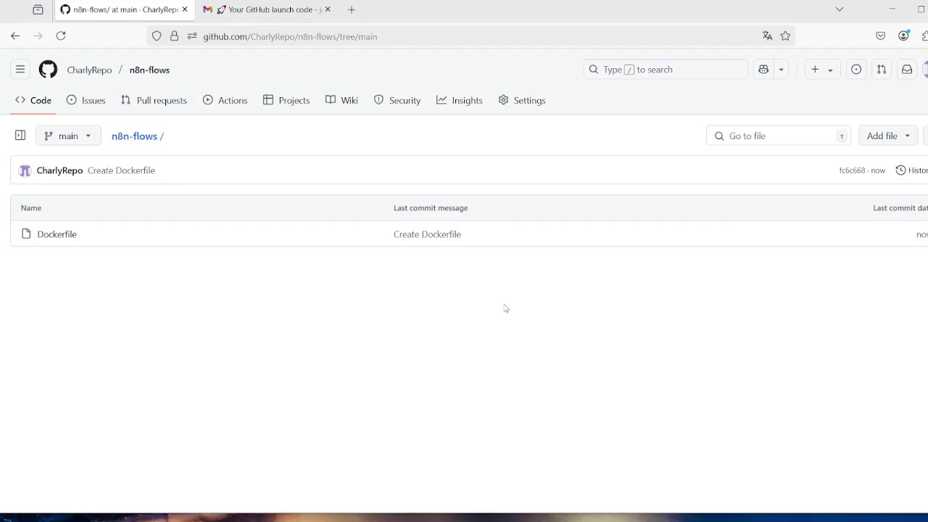
Open render.com in a new browser tab and register an account using the existing Google account.
left_click(355, 13)
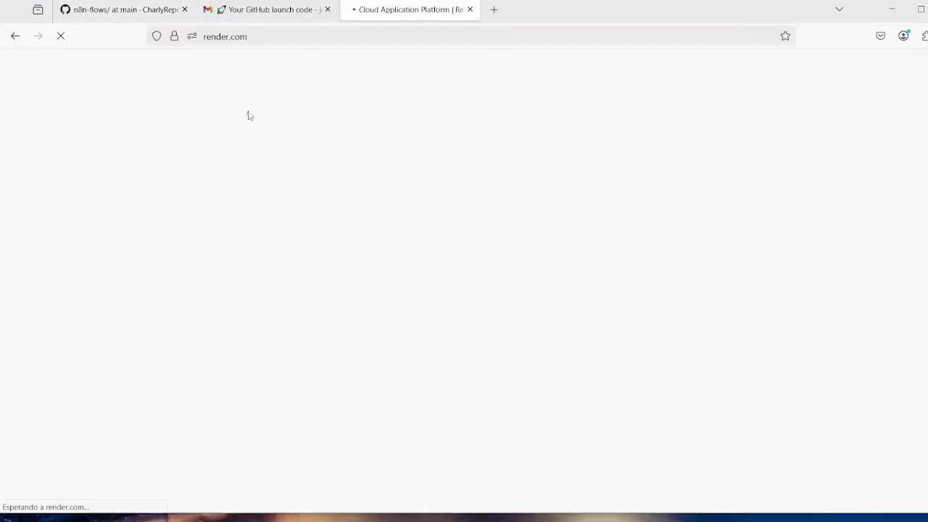
left_click_drag(248, 111, 231, 45)
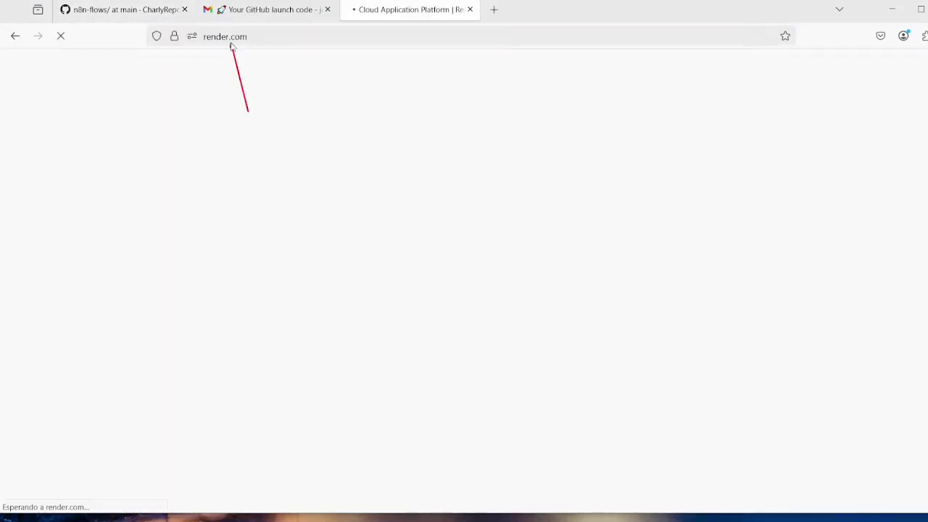
left_click_drag(206, 376, 176, 426)
key("Escape")
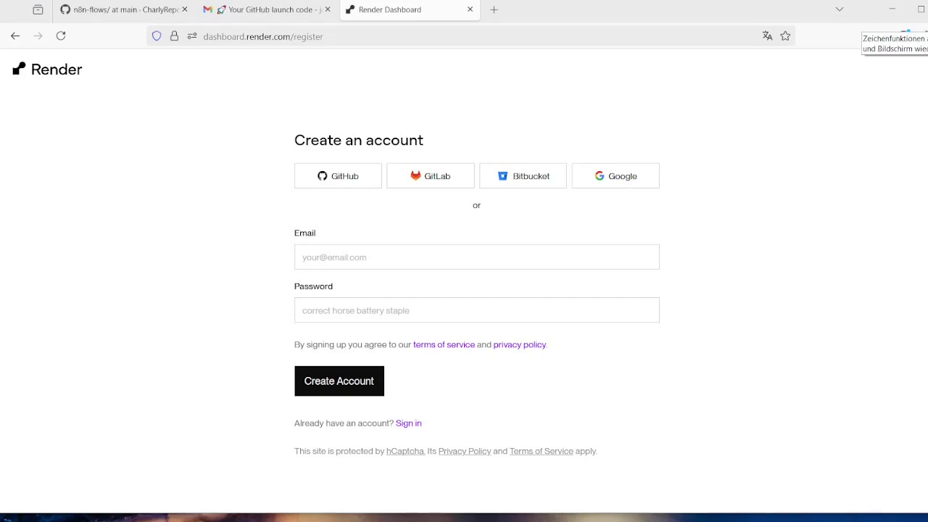
mouse_move(265, 118)
left_mouse_down()
mouse_move(735, 377)
mouse_move(685, 410)
left_mouse_up()
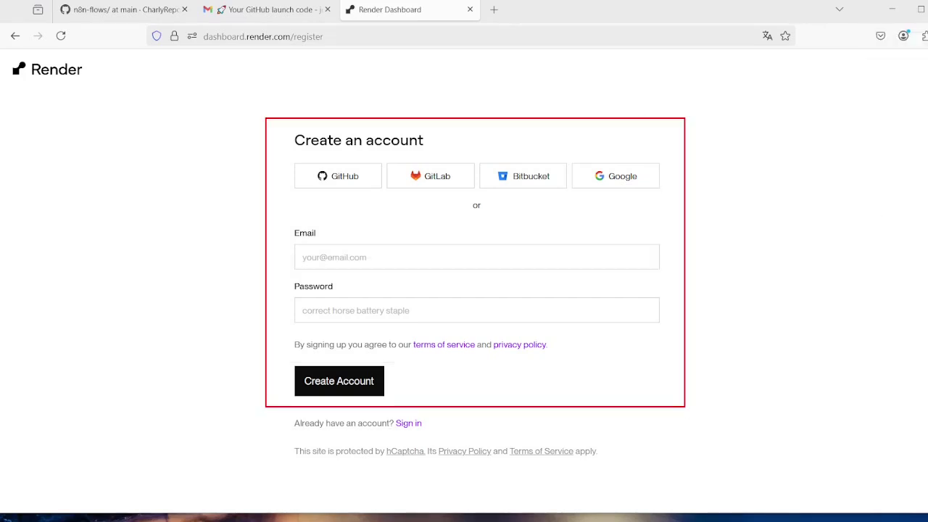
left_click(602, 175)
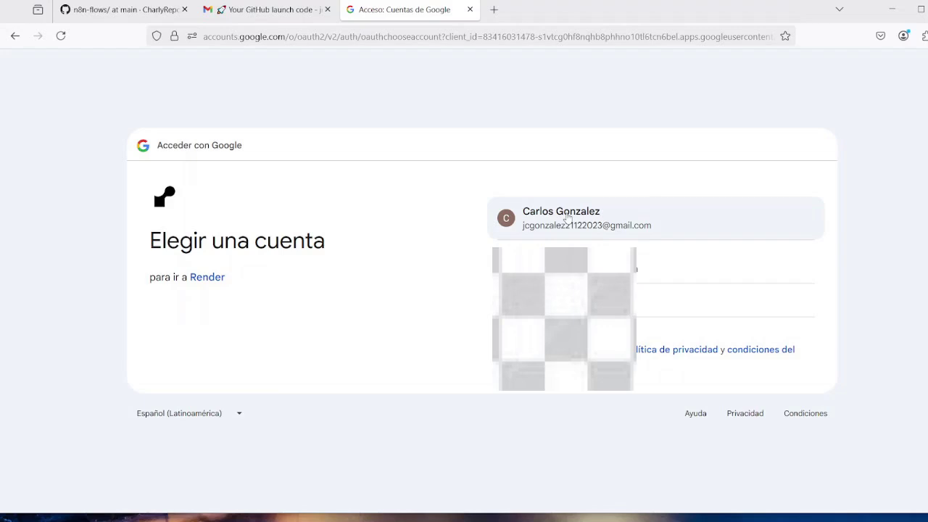
left_click(568, 216)
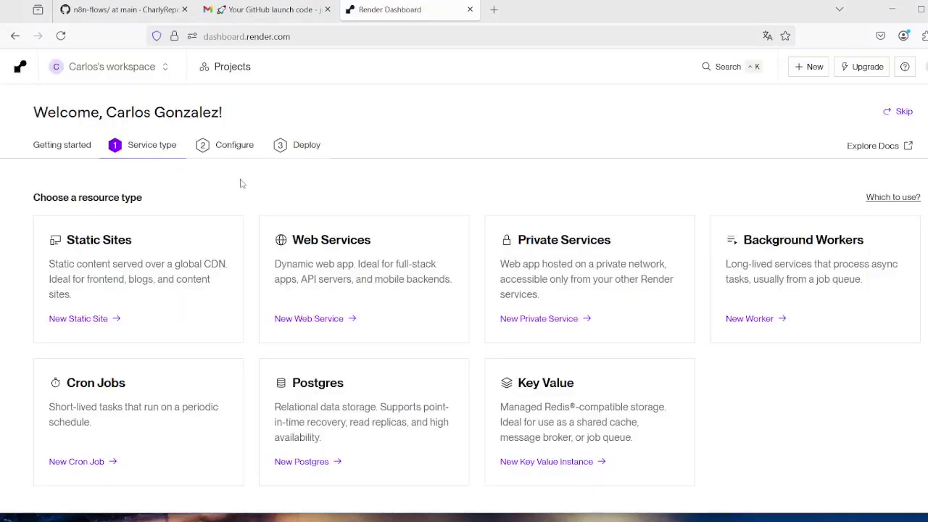
Start a new web service and connect GitHub as its Git provider, authorizing Render and installing it for all repositories.
left_click_drag(241, 181, 148, 197)
left_click(306, 321)
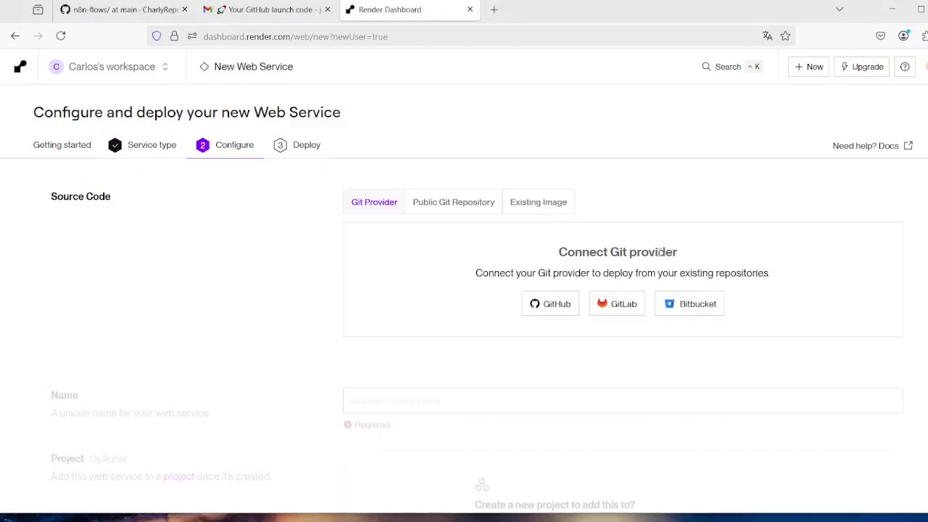
left_click(552, 314)
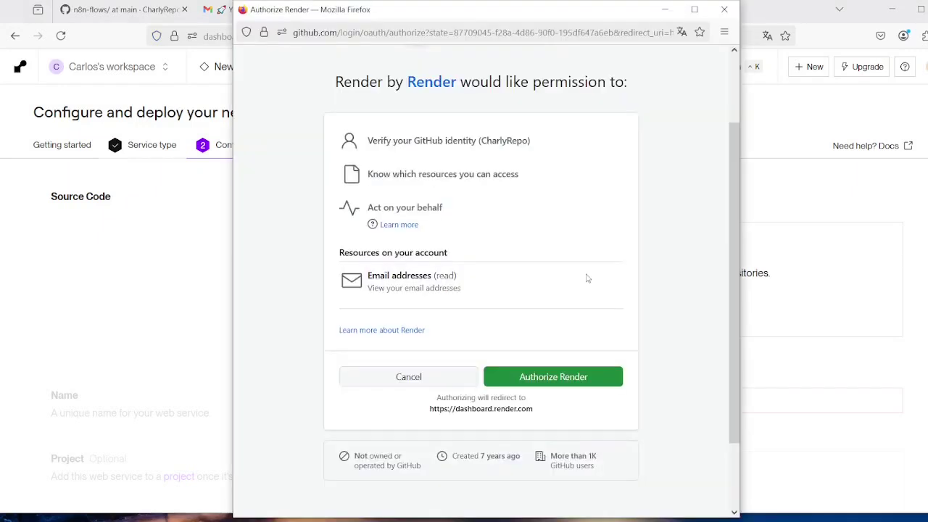
left_click(563, 383)
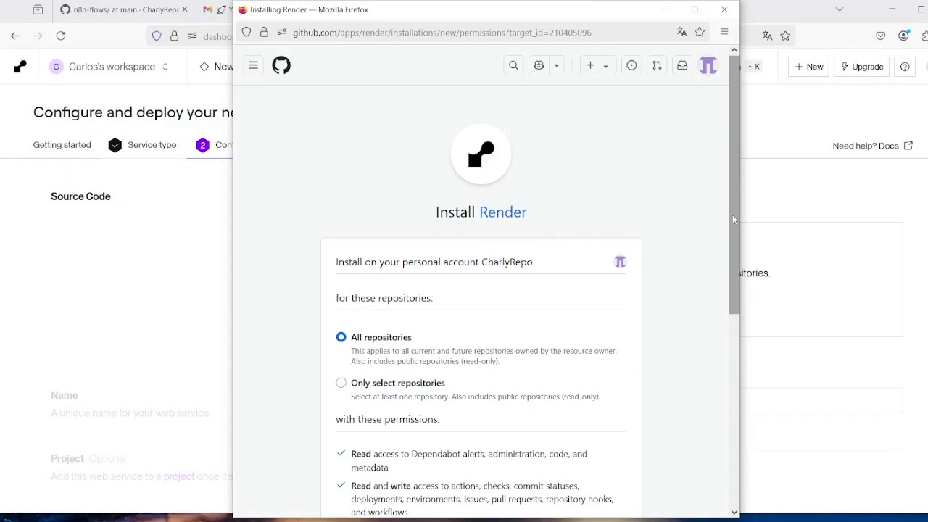
scroll(732, 214, "down", 3)
left_click(361, 417)
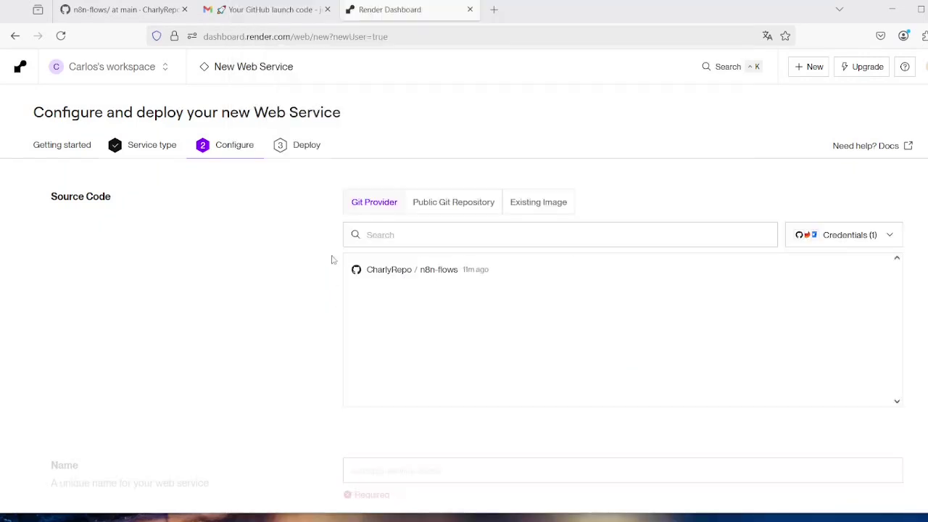
Choose the n8n-flows repository as the source code and select the Free instance type for the web service.
left_click(429, 269)
scroll(613, 261, "down", 5)
scroll(613, 289, "down", 5)
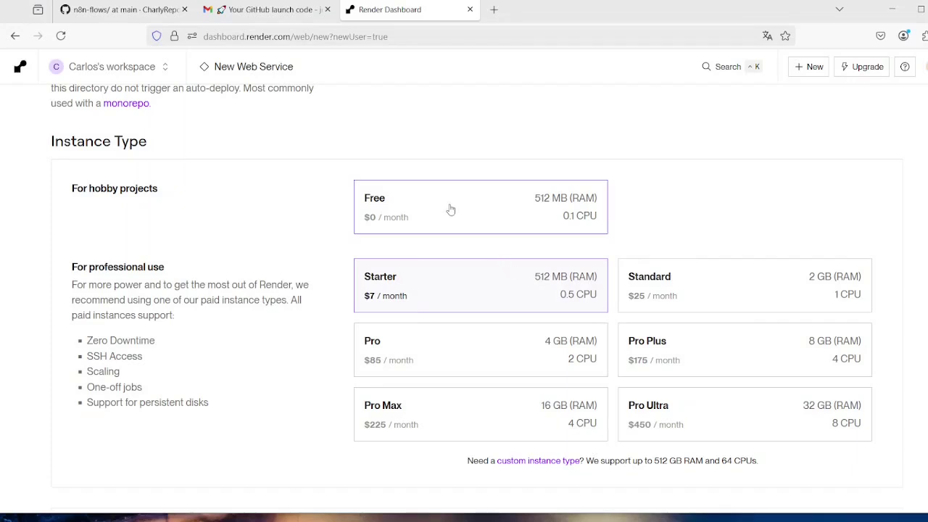
left_click(450, 209)
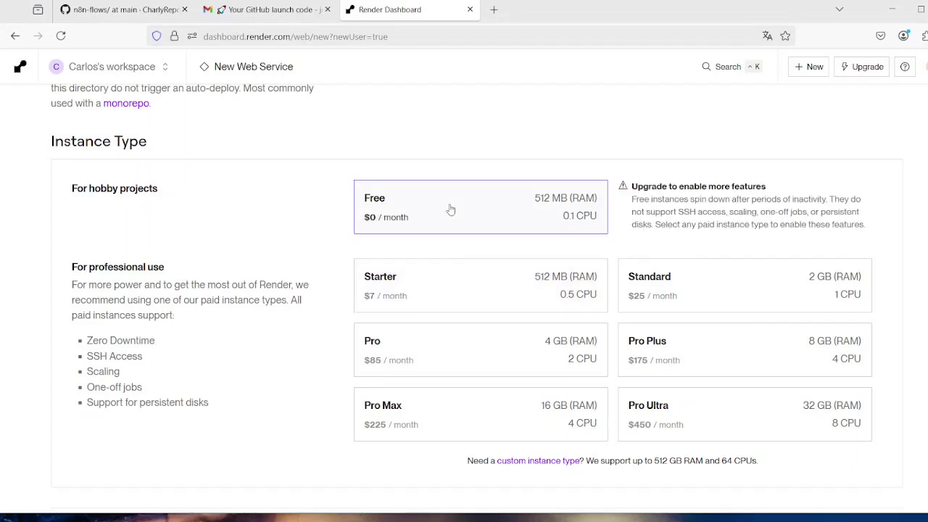
left_click_drag(794, 187, 831, 203)
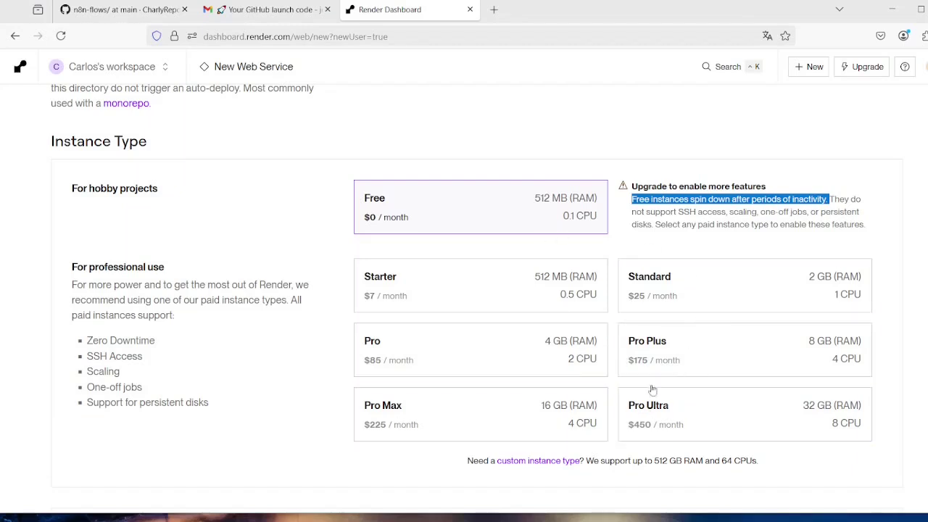
Leave the environment variables empty and deploy the web service.
scroll(677, 421, "down", 5)
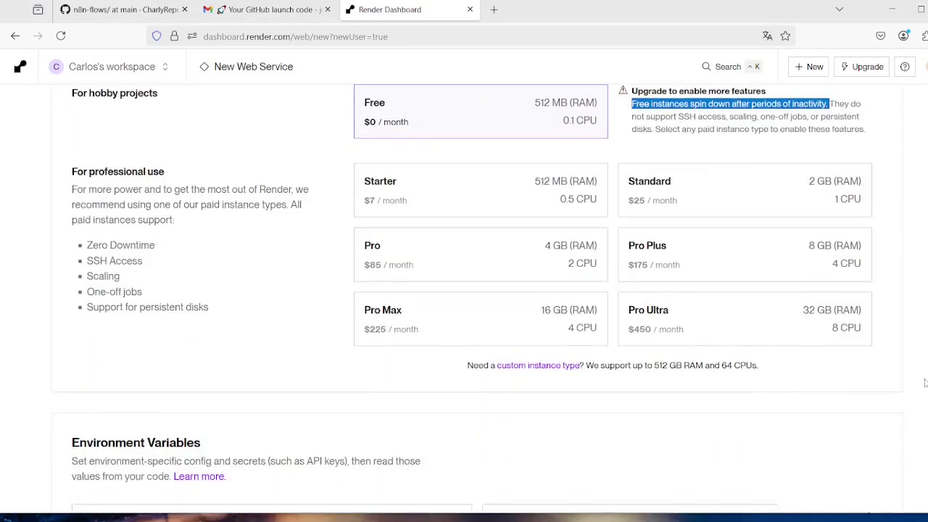
mouse_move(52, 180)
left_mouse_down()
mouse_move(306, 297)
mouse_move(902, 351)
left_mouse_up()
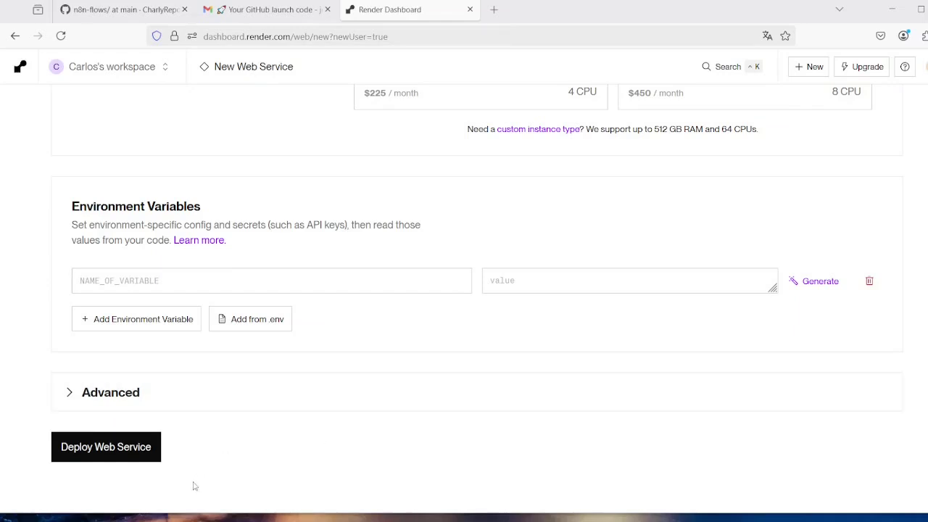
left_click(117, 450)
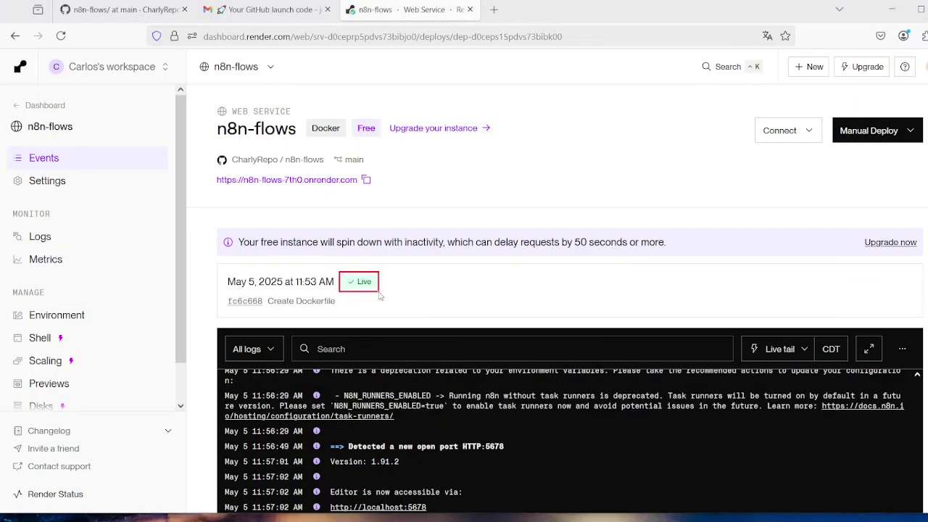
Open the deployed n8n-flows service at its public onrender.com address.
left_click(372, 183)
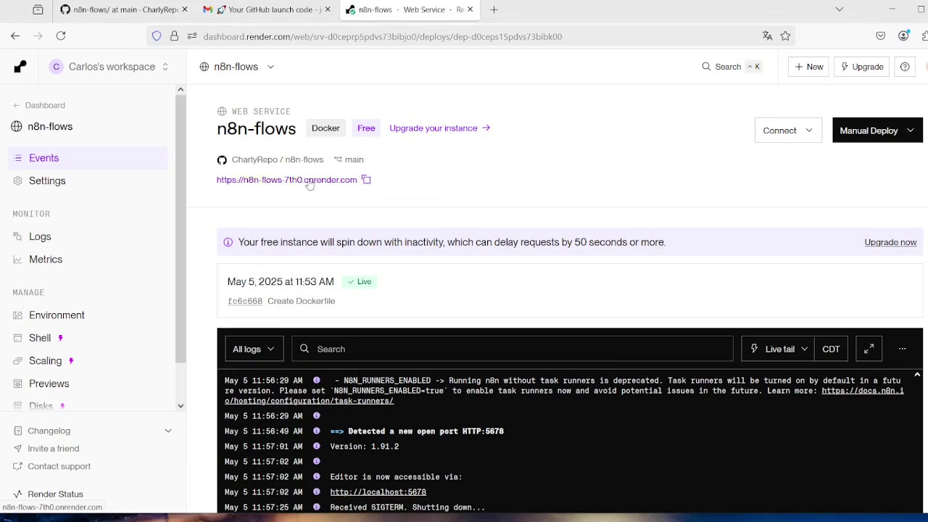
left_click(310, 181)
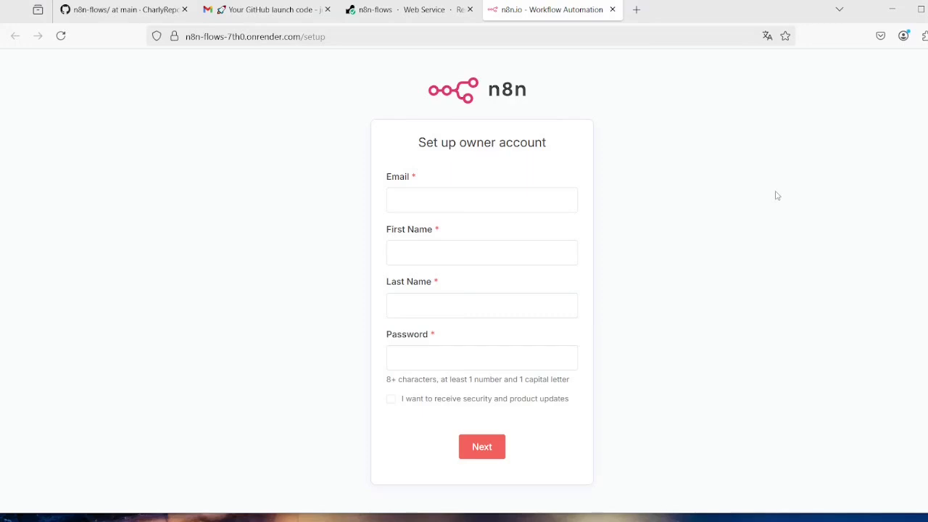
left_click_drag(128, 131, 65, 42)
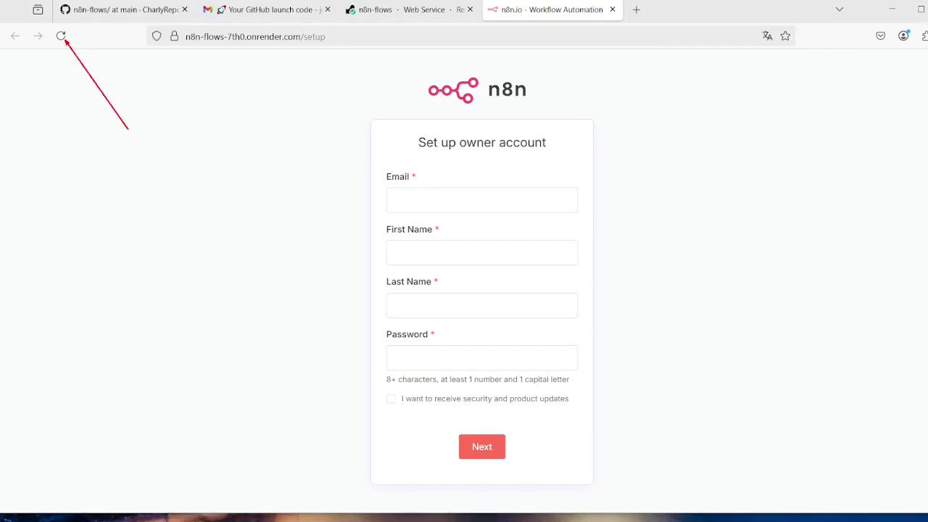
key("Escape")
Submit the owner account setup and the questionnaire with Education, IT, Other, Myself, "I'm not using n8n for work" and YouTube, skipping the free license offer.
left_click(492, 446)
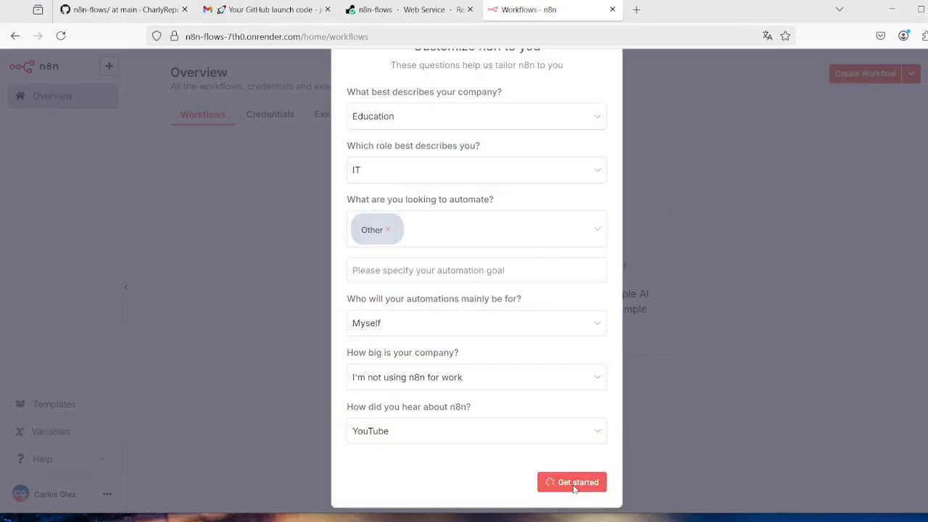
left_click(574, 484)
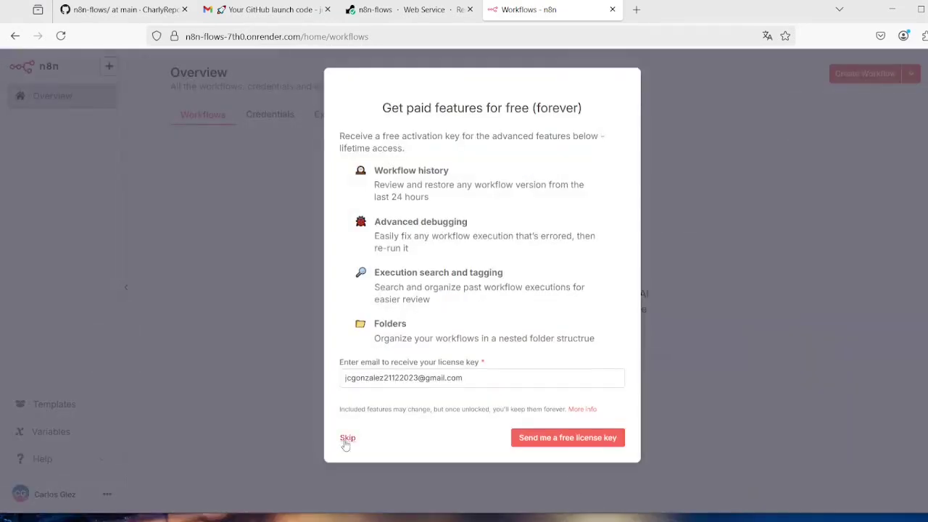
left_click(347, 438)
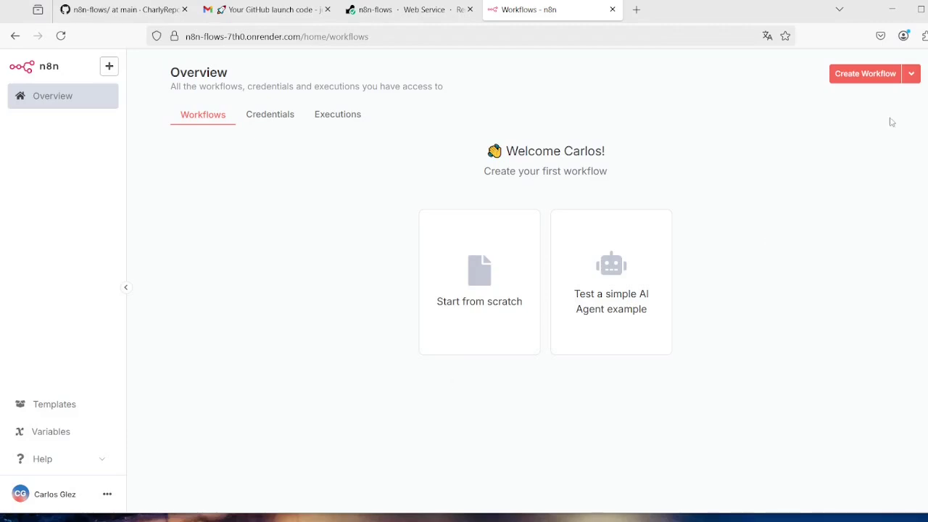
Create a new workflow with a Webhook trigger as its first step, check the node's test URL and return to the canvas.
left_click(868, 79)
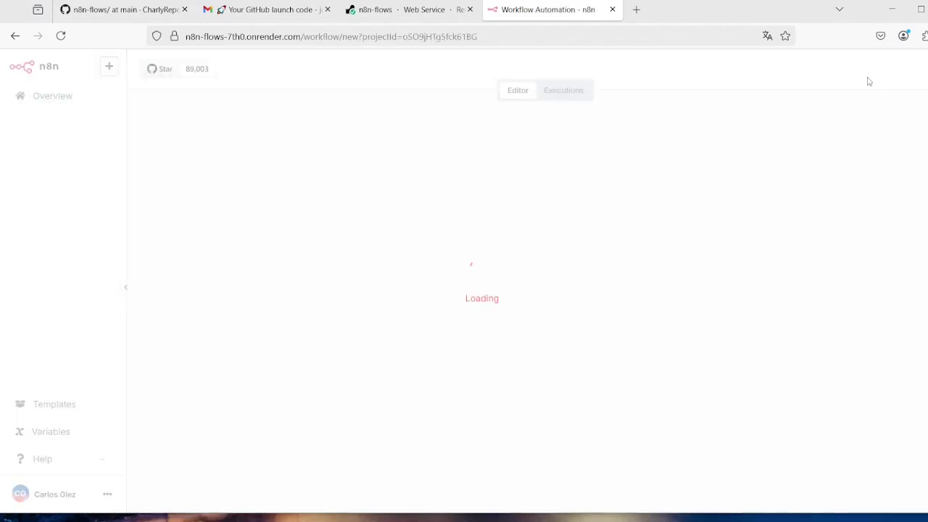
left_click(547, 294)
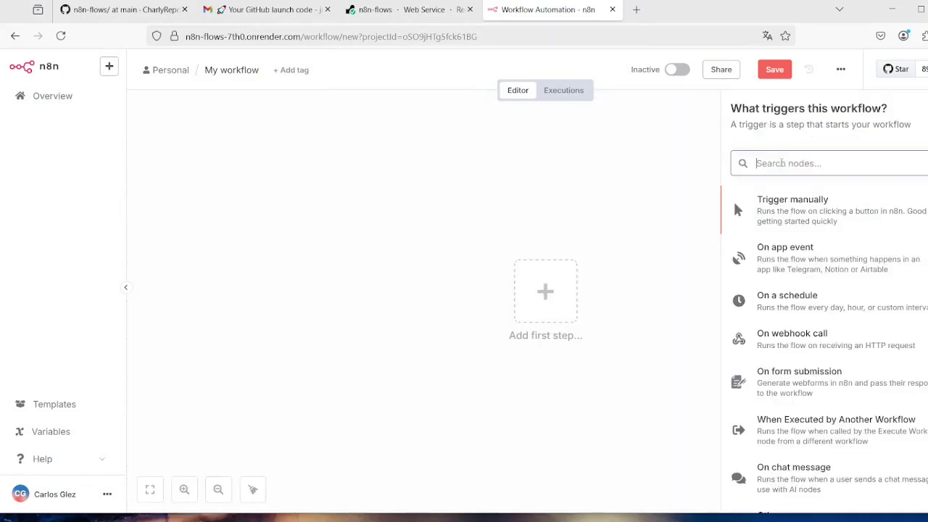
type("we")
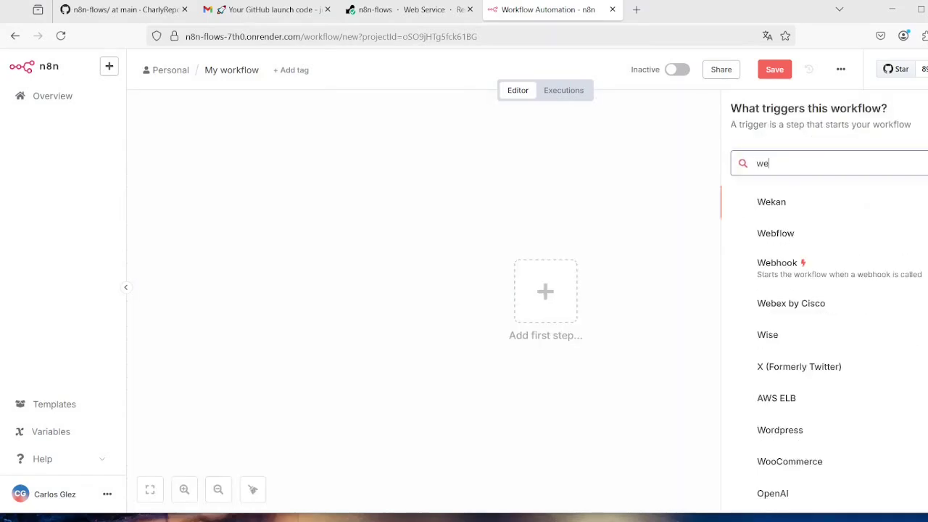
left_click(776, 270)
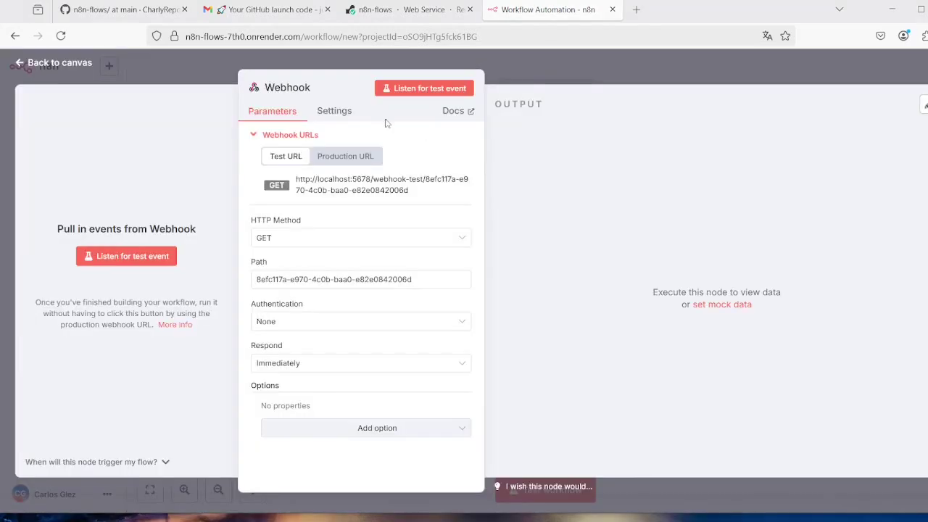
left_click_drag(386, 123, 348, 178)
left_click_drag(194, 95, 246, 44)
left_click_drag(306, 36, 477, 36)
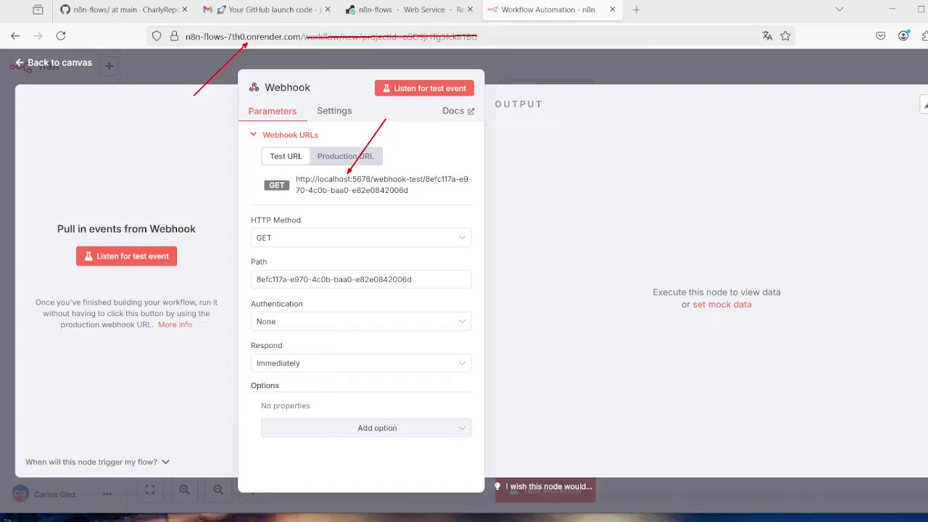
key("Escape")
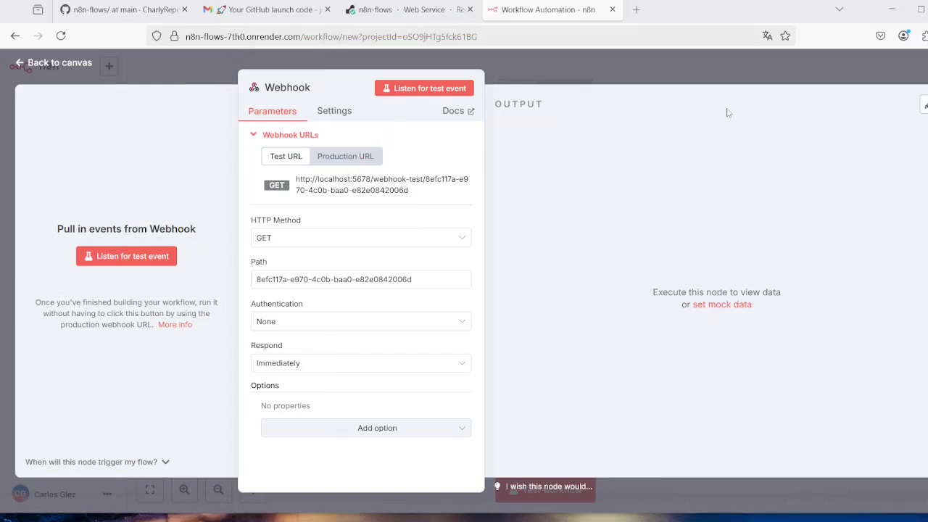
key("Escape")
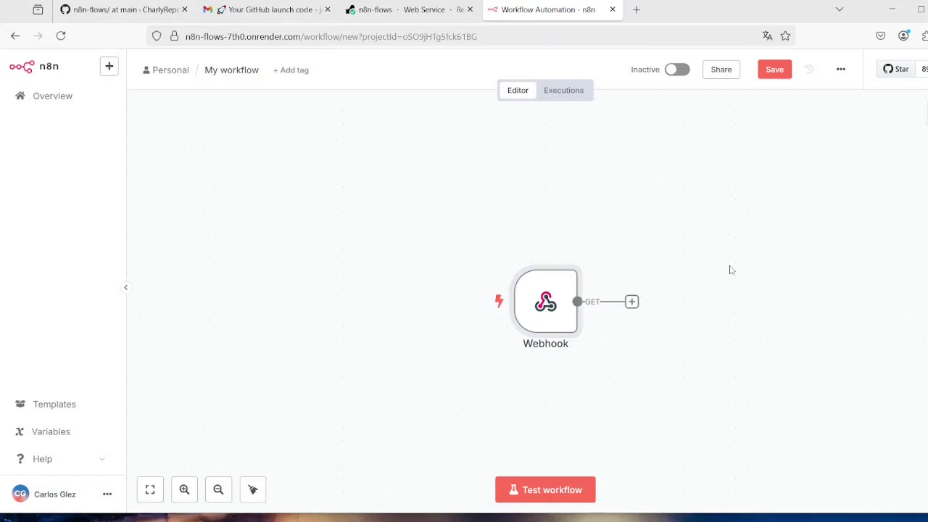